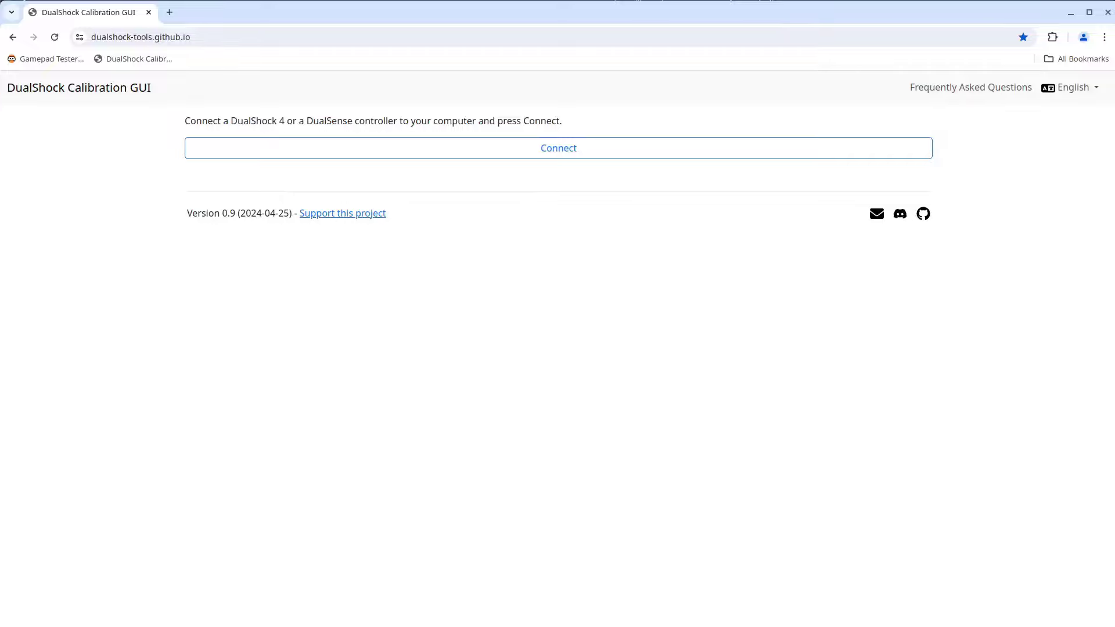
Step: Connect the DualSense controller to the DualShock Calibration GUI page
left_click(729, 155)
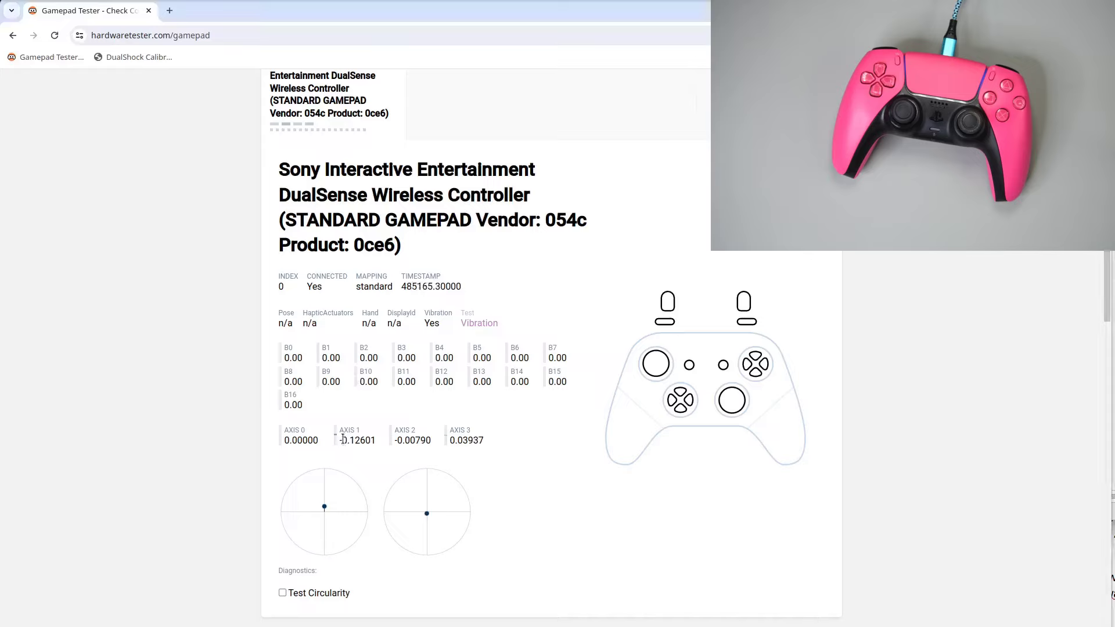
Step: Test both sticks' circularity (10.7% and 12.2% average error), then go to the DualShock Calibration bookmark
left_click_drag(342, 440, 376, 441)
left_click(325, 509)
left_click(282, 592)
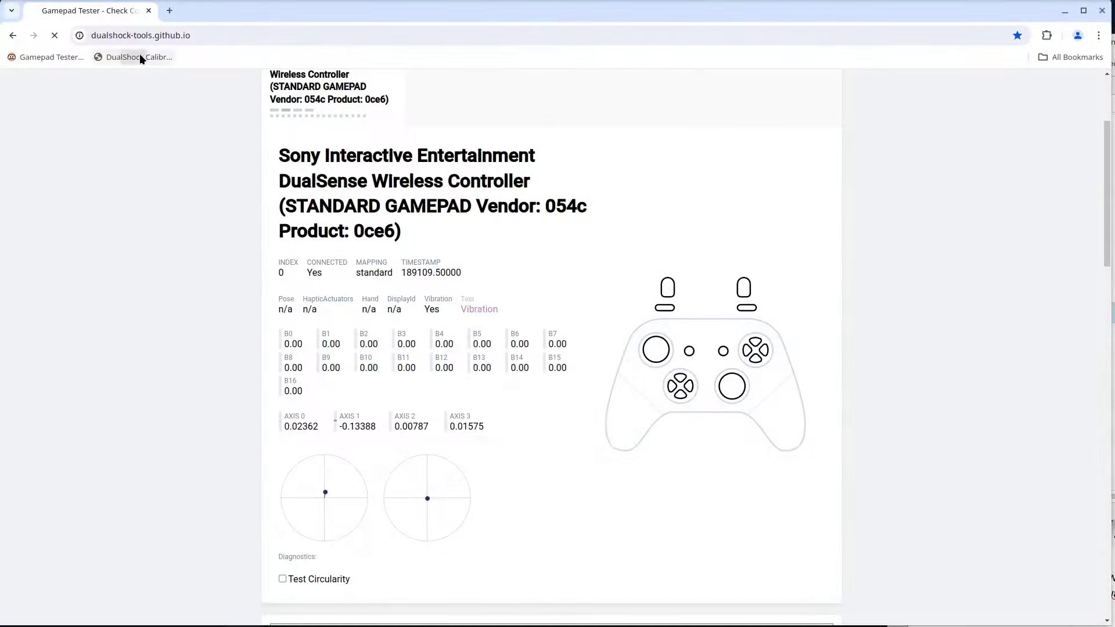
left_click(138, 56)
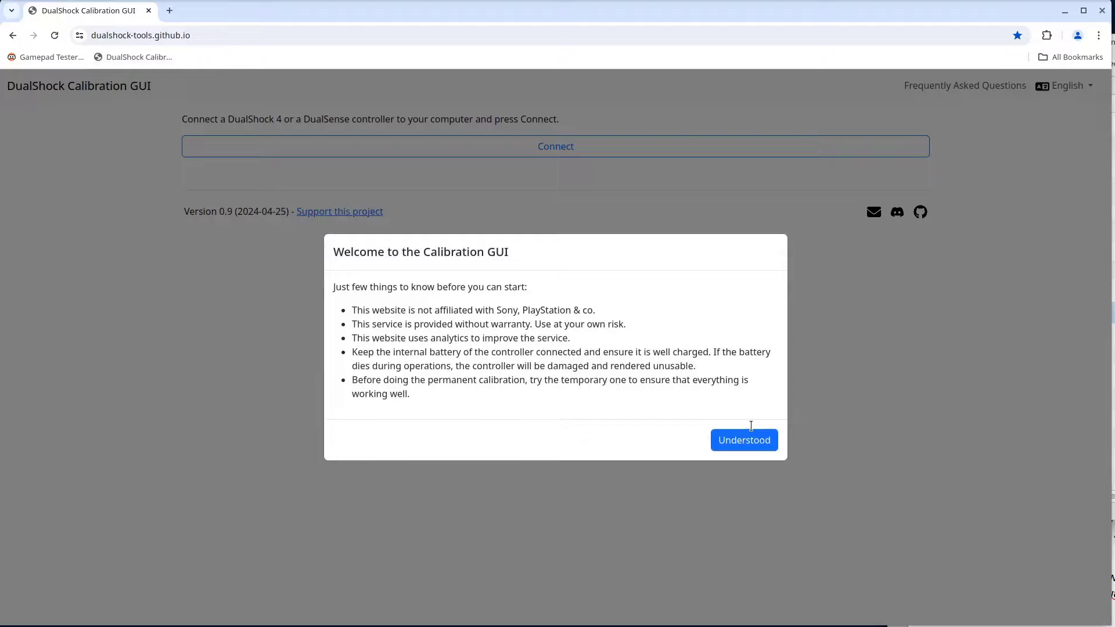
Step: Acknowledge the welcome notice about battery charge and temporary calibration
left_click(748, 442)
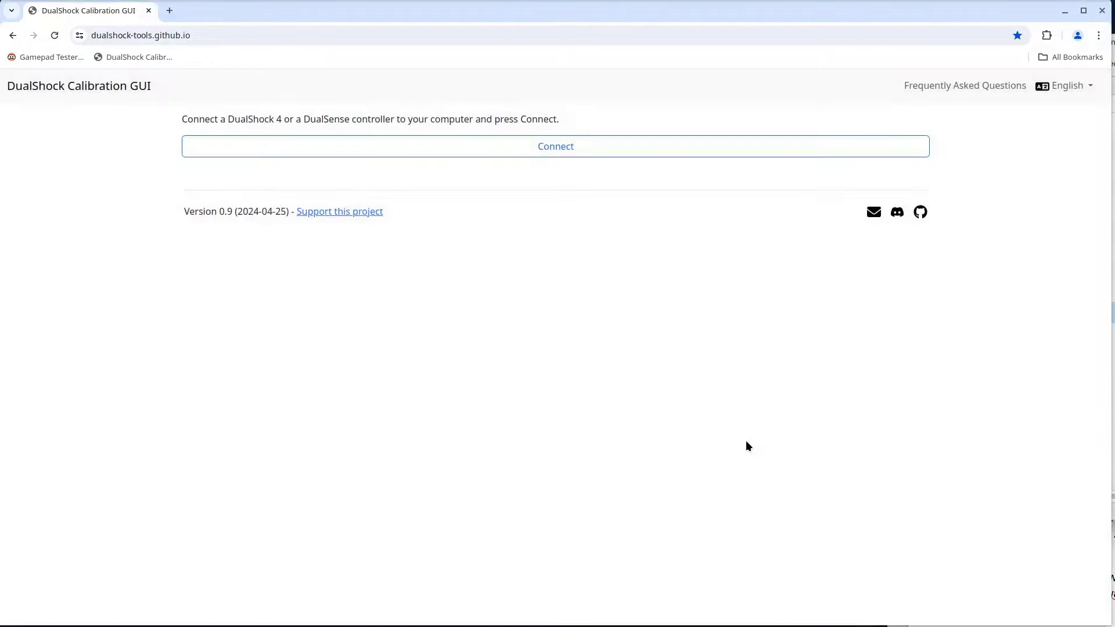
Step: Pair the DualSense Wireless Controller from the HID chooser, revealing board BDM-020 firmware info
left_click(517, 149)
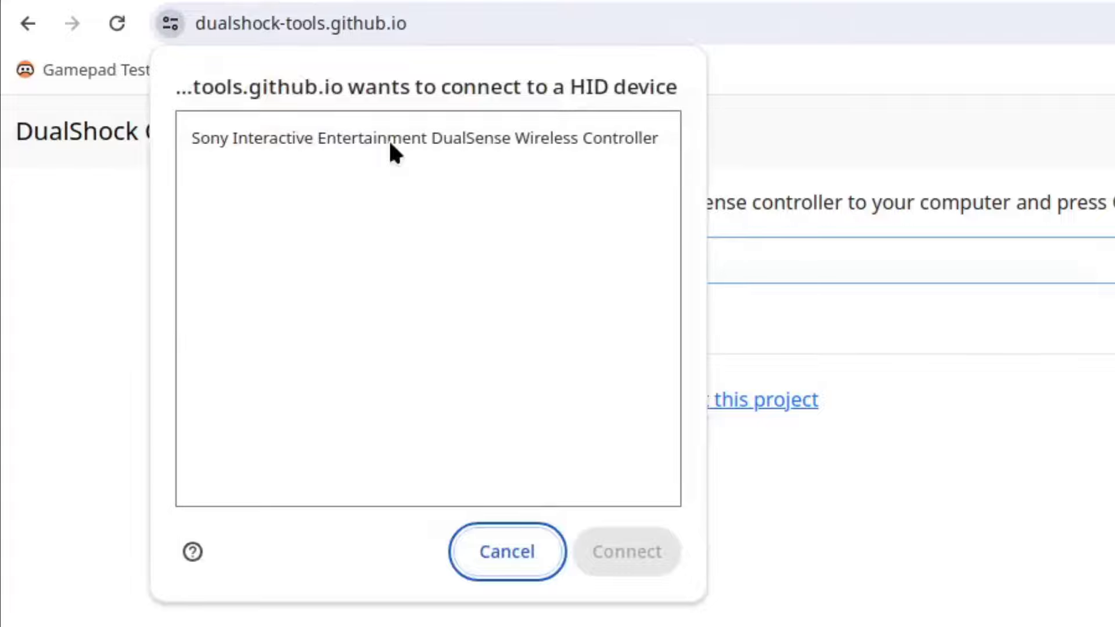
left_click(391, 147)
left_click(411, 374)
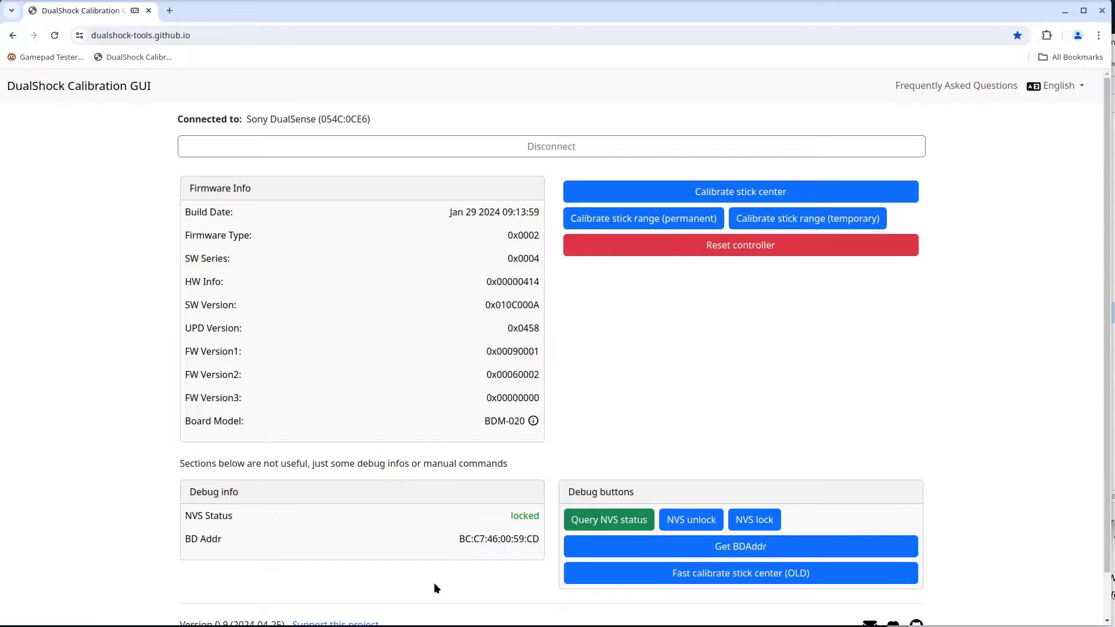
Step: Run a temporary four-step stick center calibration through each corner, then close the wizard
left_click(739, 193)
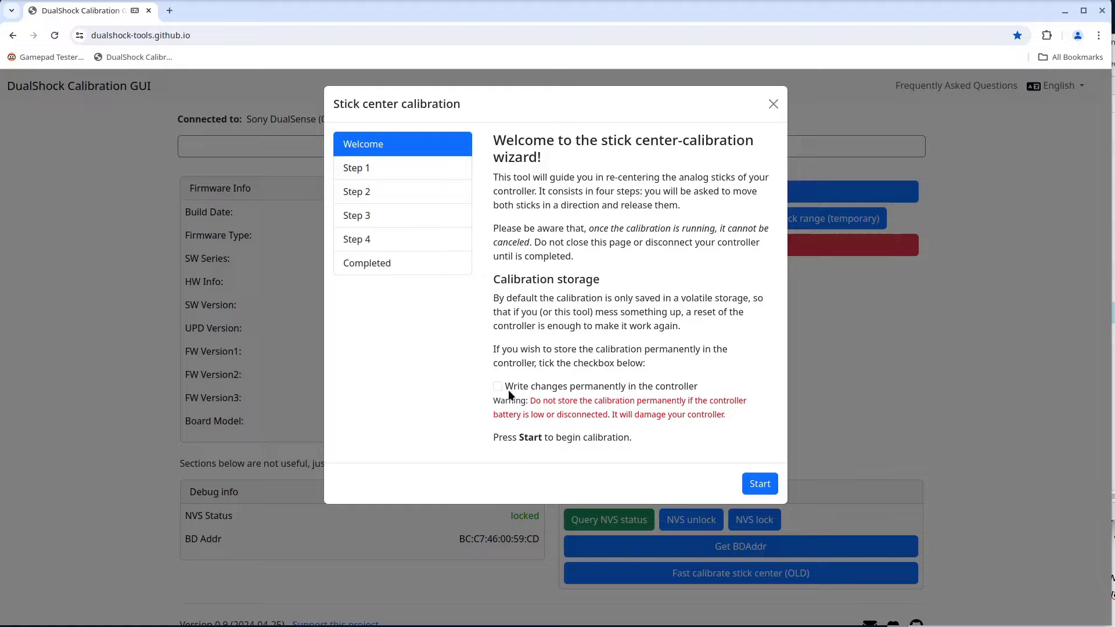
left_click(758, 484)
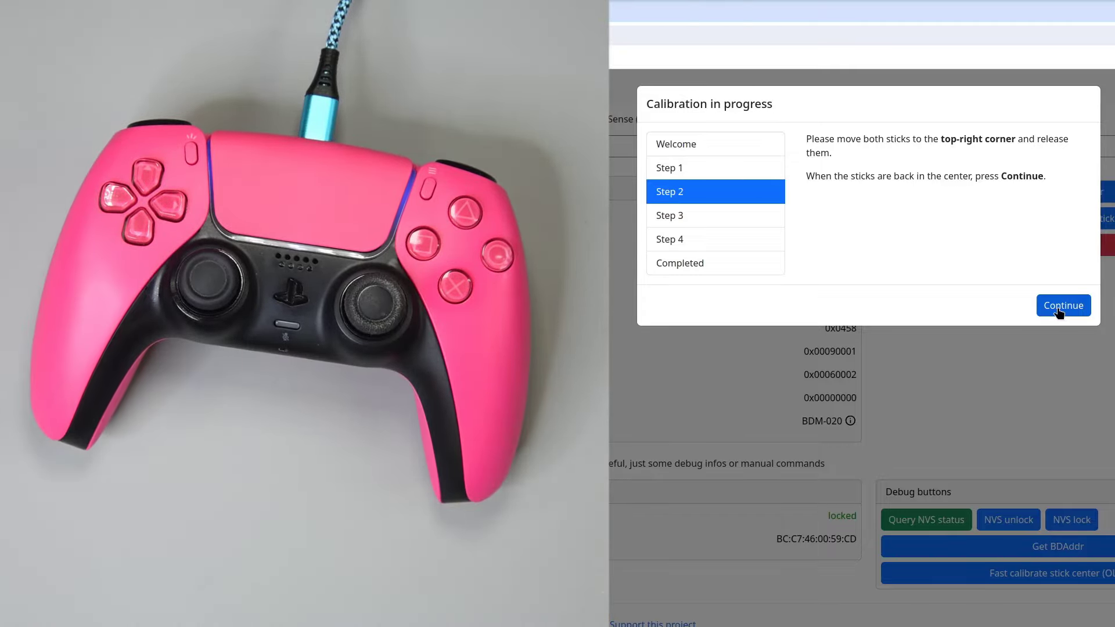
left_click(1059, 312)
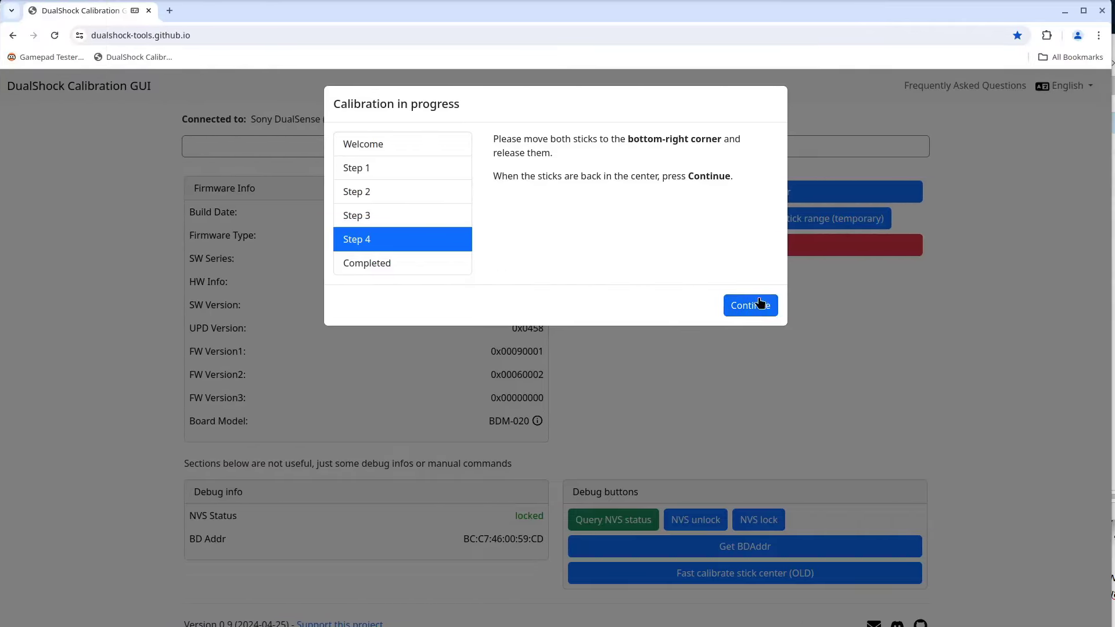
left_click(756, 306)
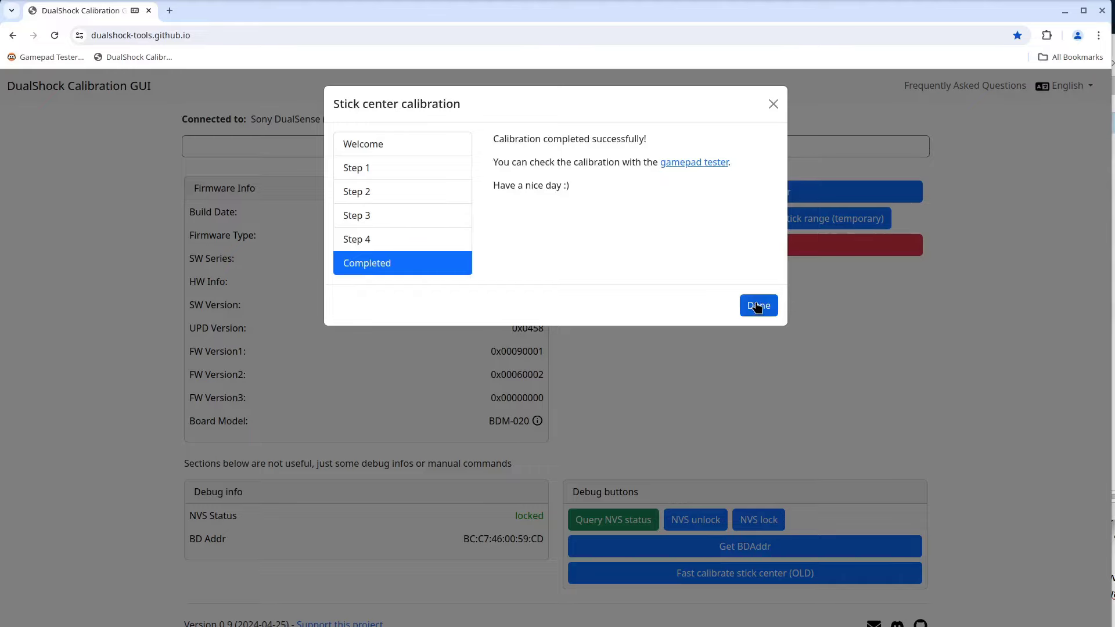
left_click(756, 308)
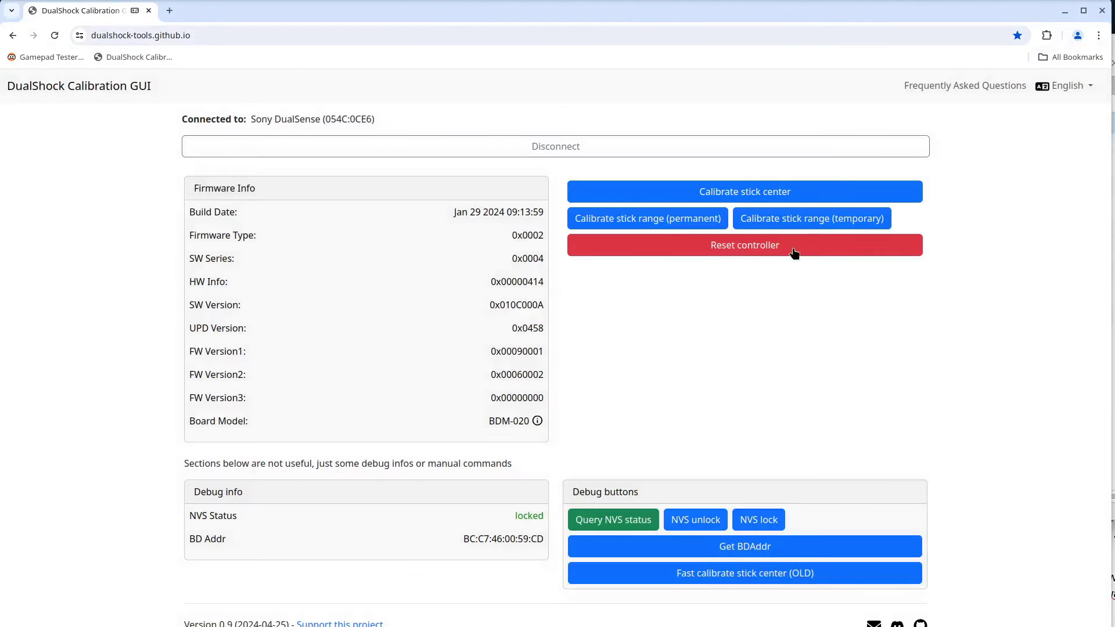
Step: Temporarily calibrate stick range by rotating both sticks, then disconnect the controller
left_click(820, 224)
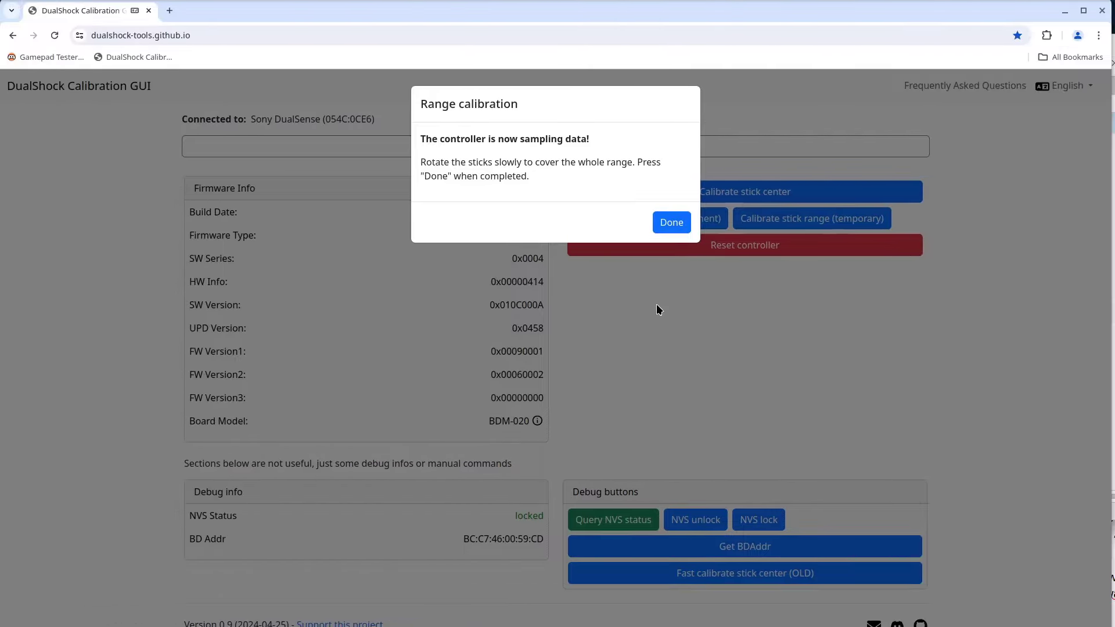
left_click(672, 222)
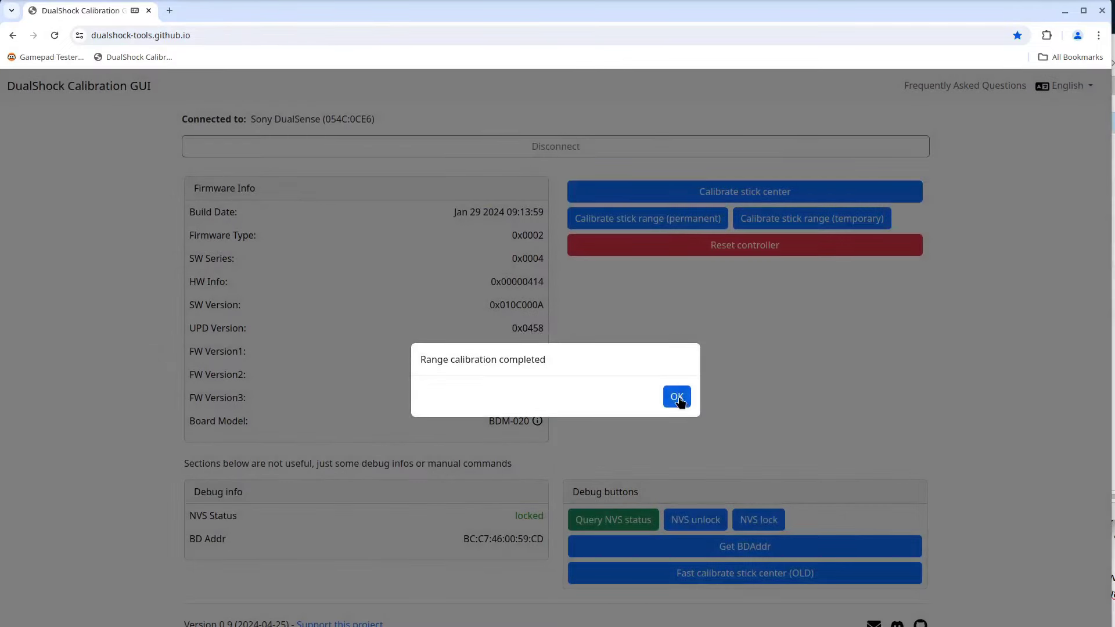
left_click(677, 397)
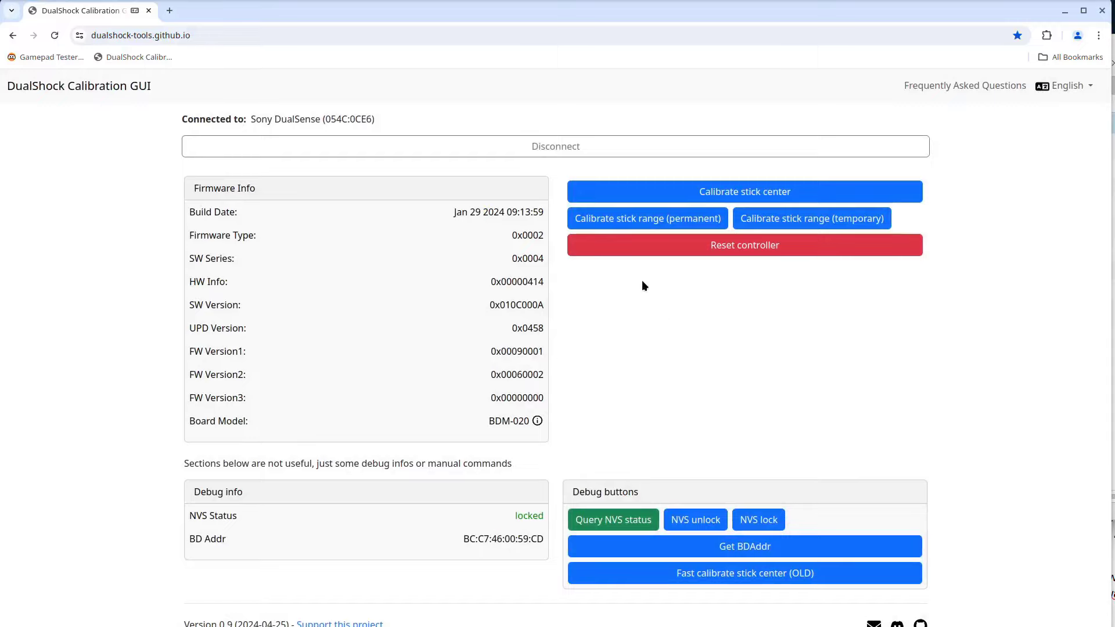
left_click(562, 148)
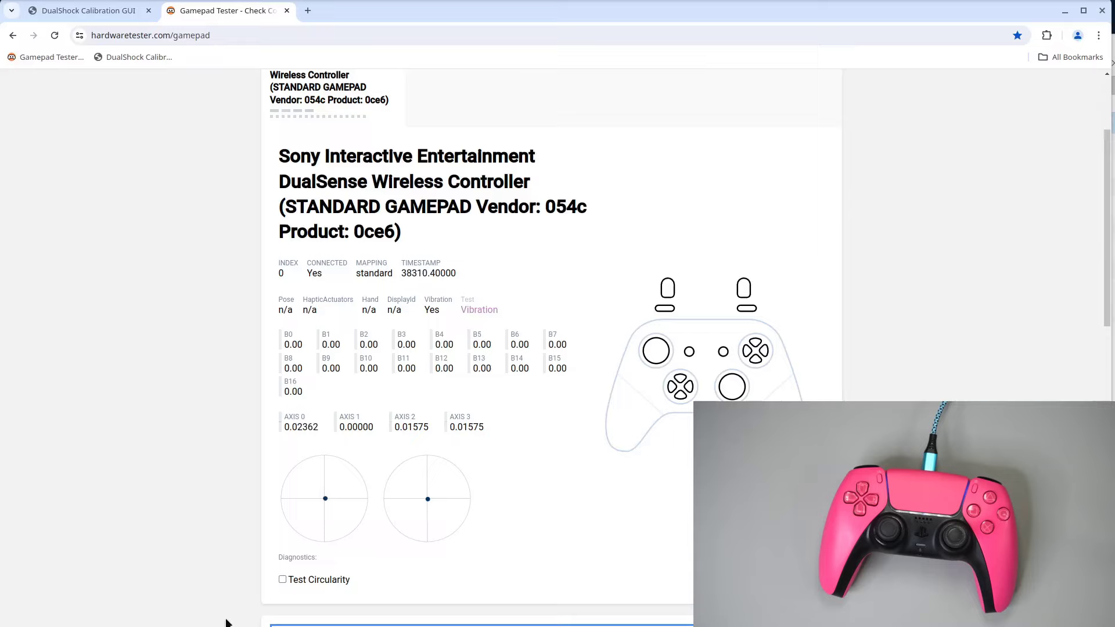
Step: Measure circularity again (10.5% and 11.5% average error), then switch Test Circularity off
left_click(282, 579)
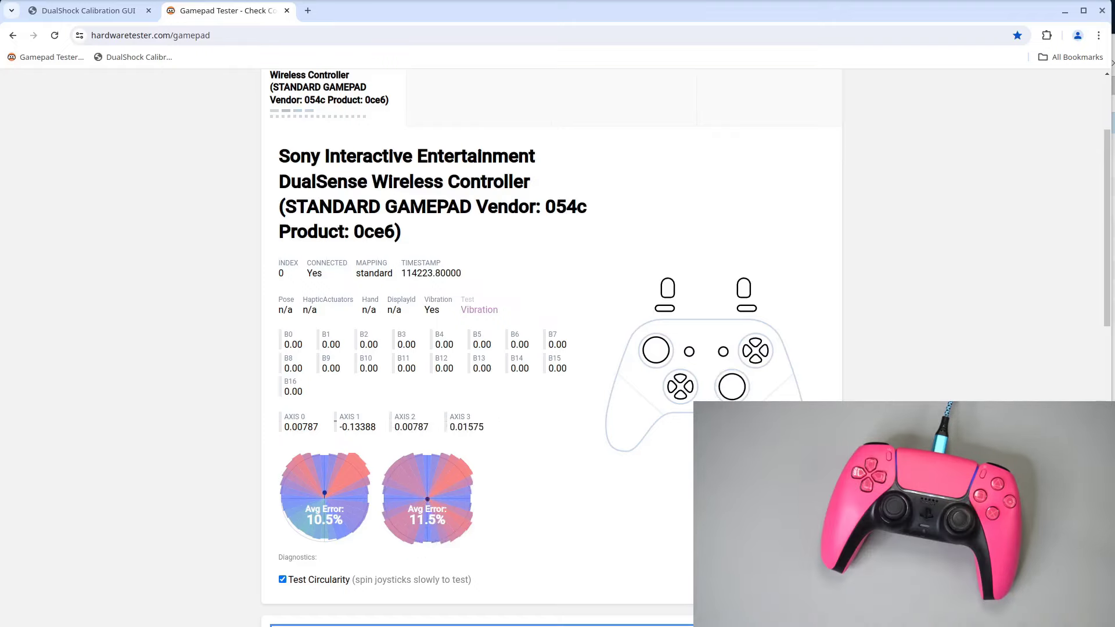
left_click(282, 580)
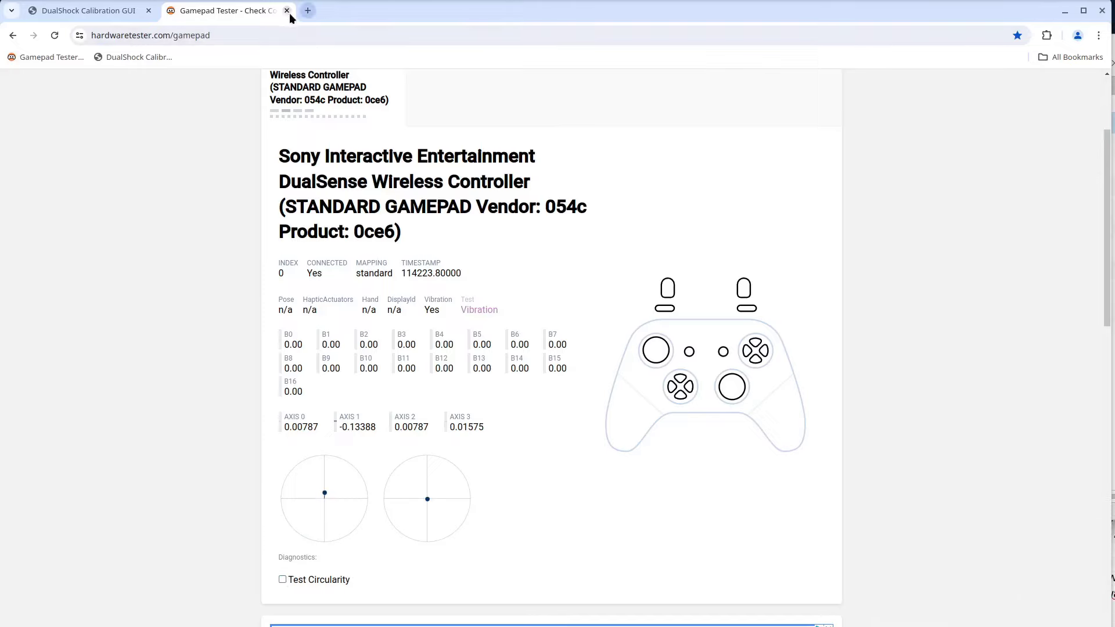
Step: Close Gamepad Tester, reconnect the DualSense, and set stick center calibration to write permanently
left_click(286, 11)
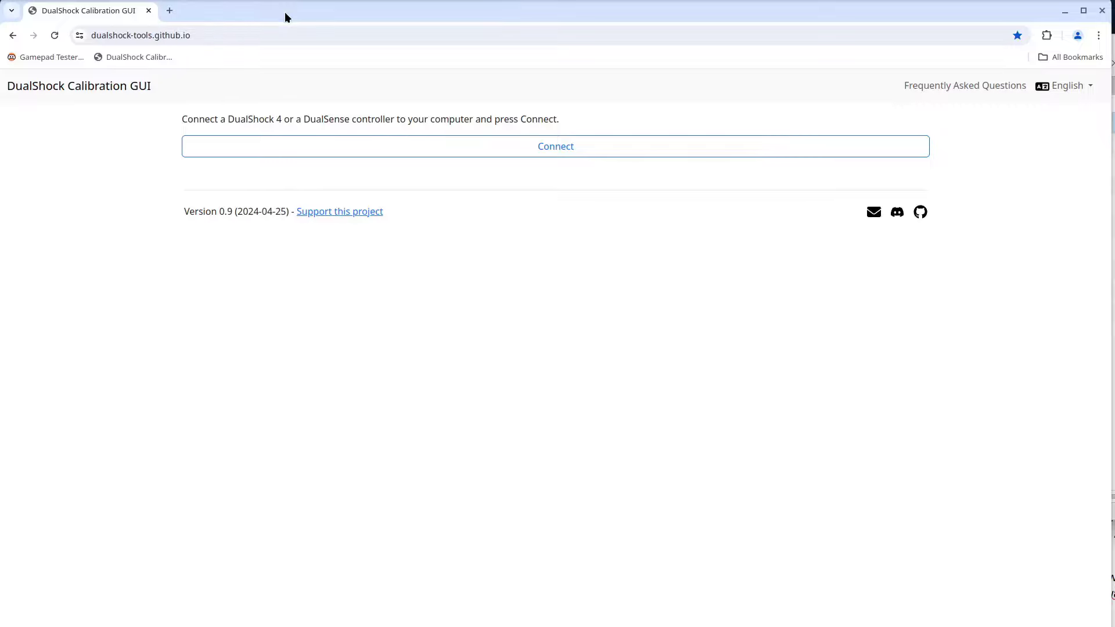
left_click(552, 147)
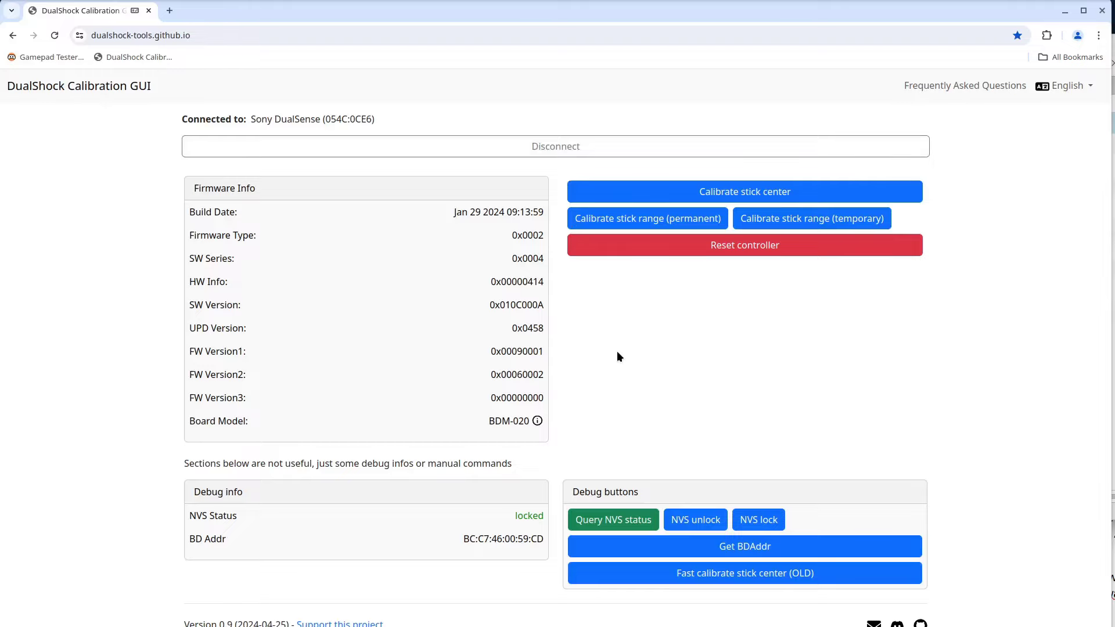
left_click(714, 196)
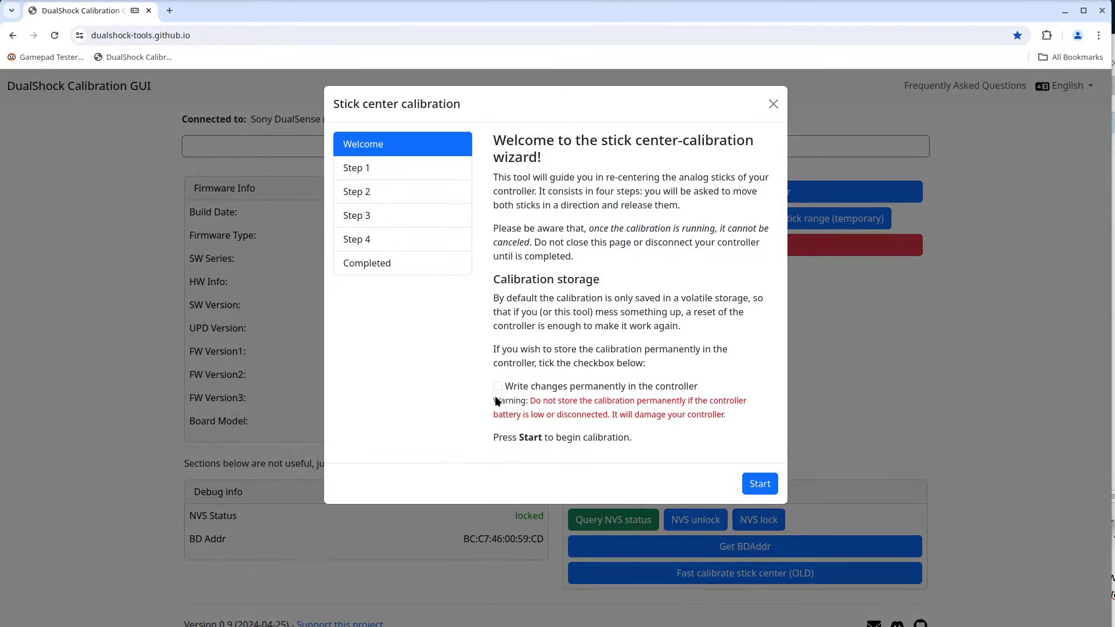
left_click(498, 386)
Step: Run the permanent stick center calibration through all four corner steps
left_click(760, 484)
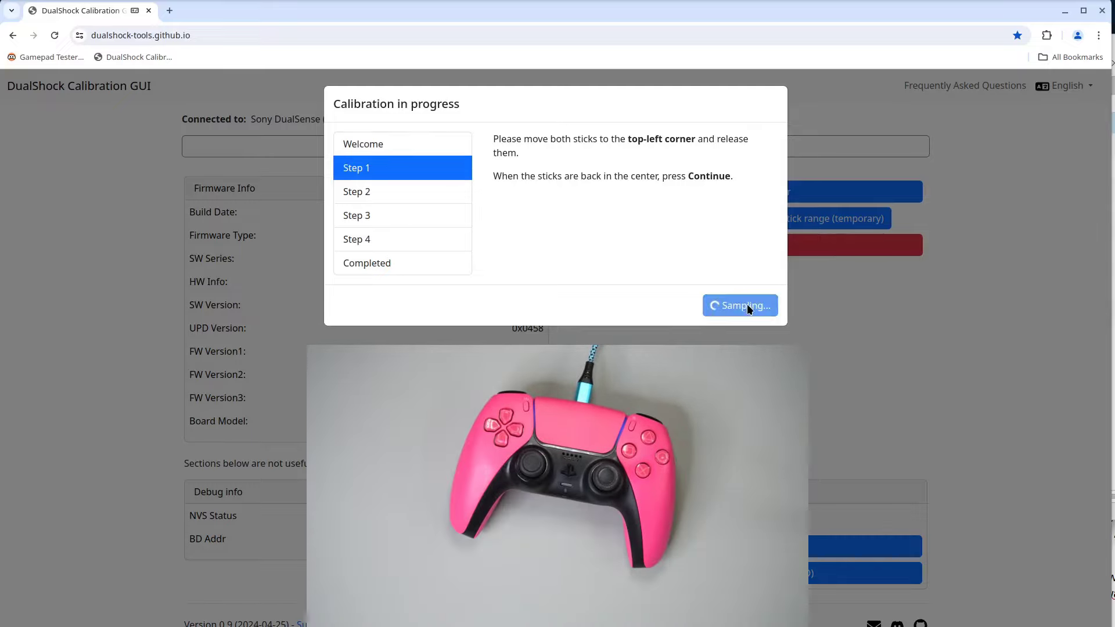
left_click(745, 308)
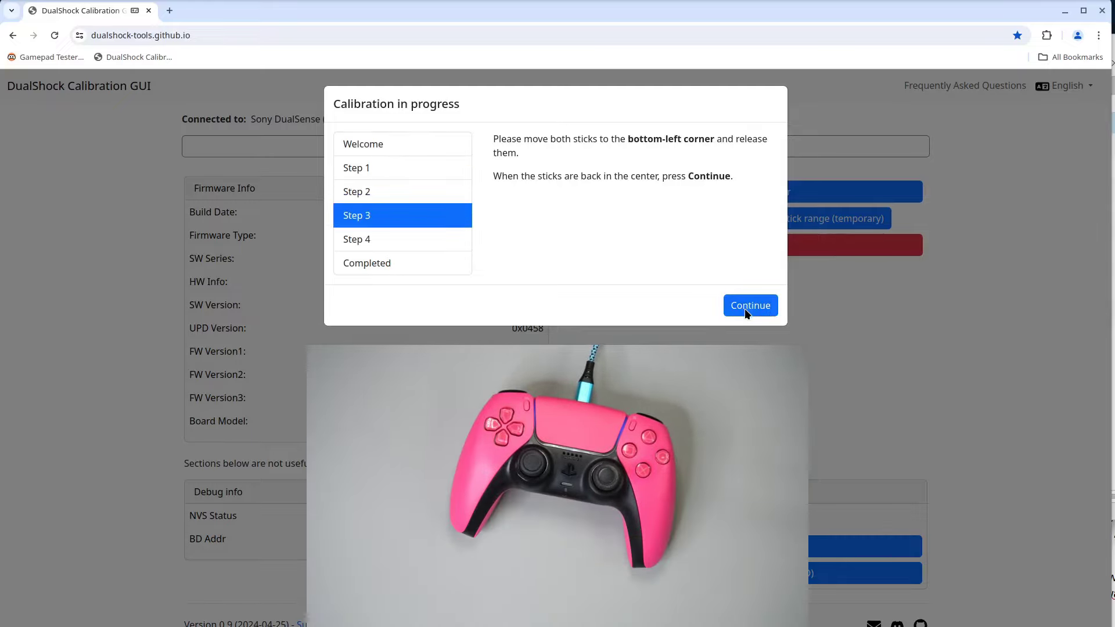
left_click(746, 308)
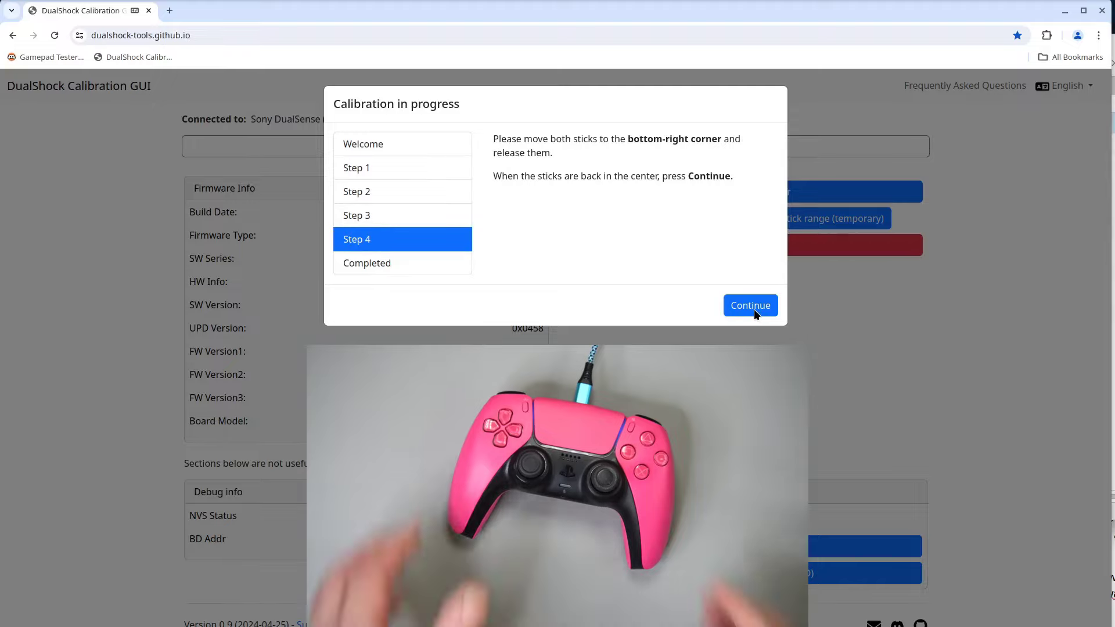
left_click(754, 308)
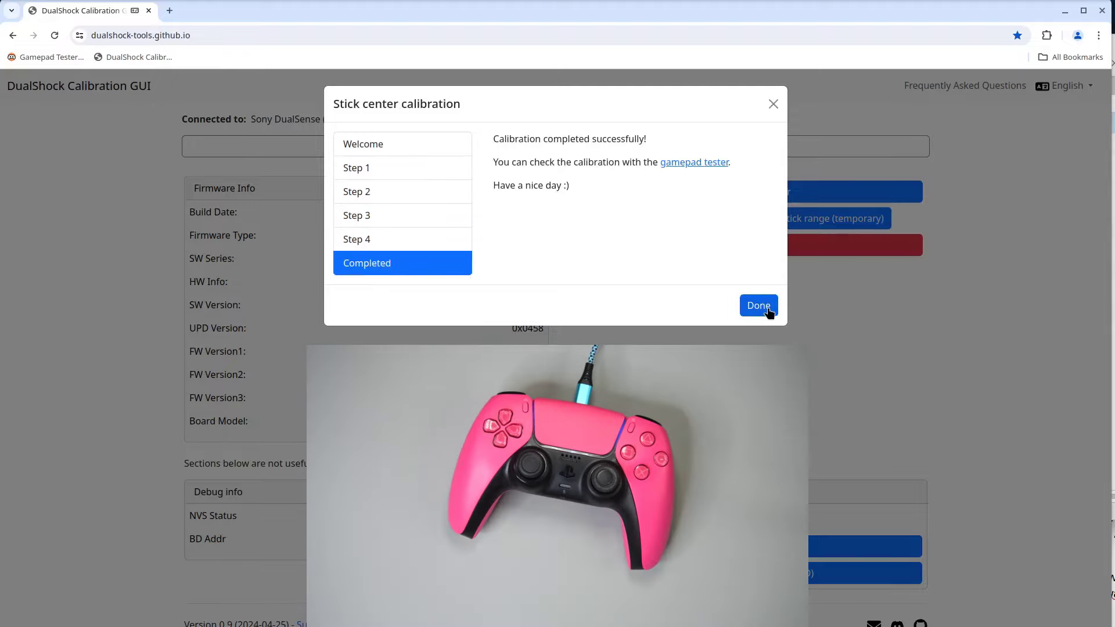
Step: Close the centre wizard, permanently calibrate stick range, then disconnect the controller
left_click(766, 309)
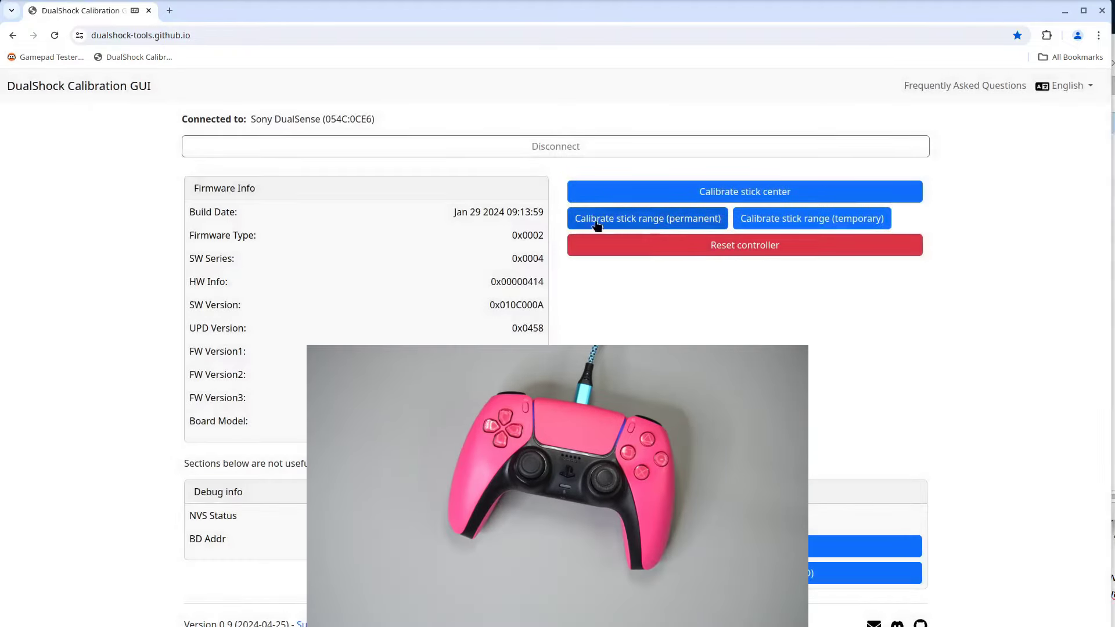
left_click(645, 220)
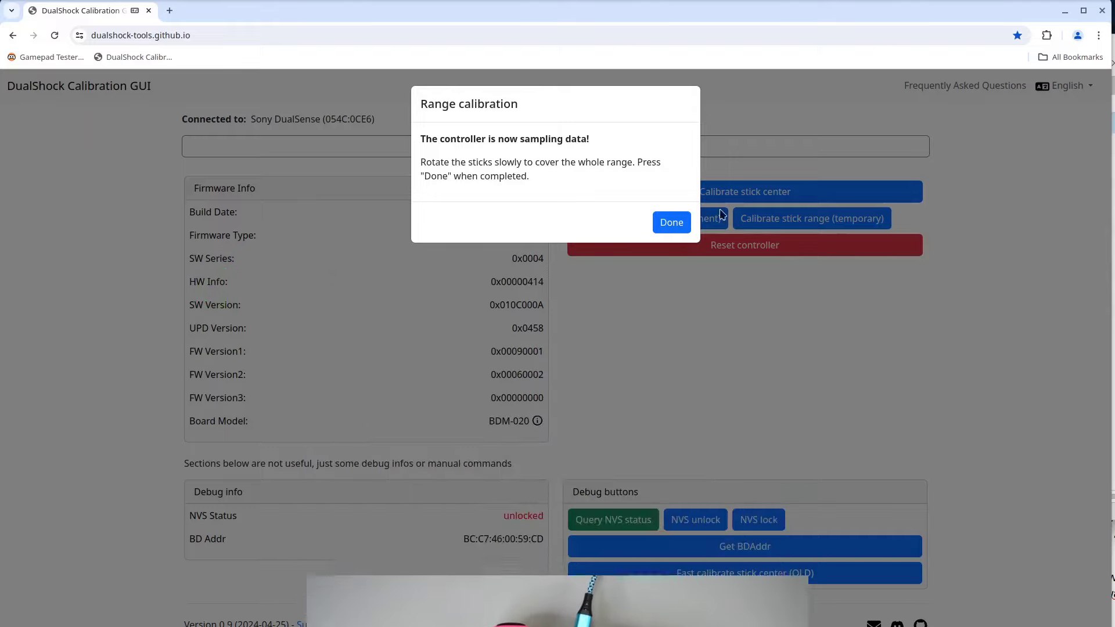
left_click(673, 223)
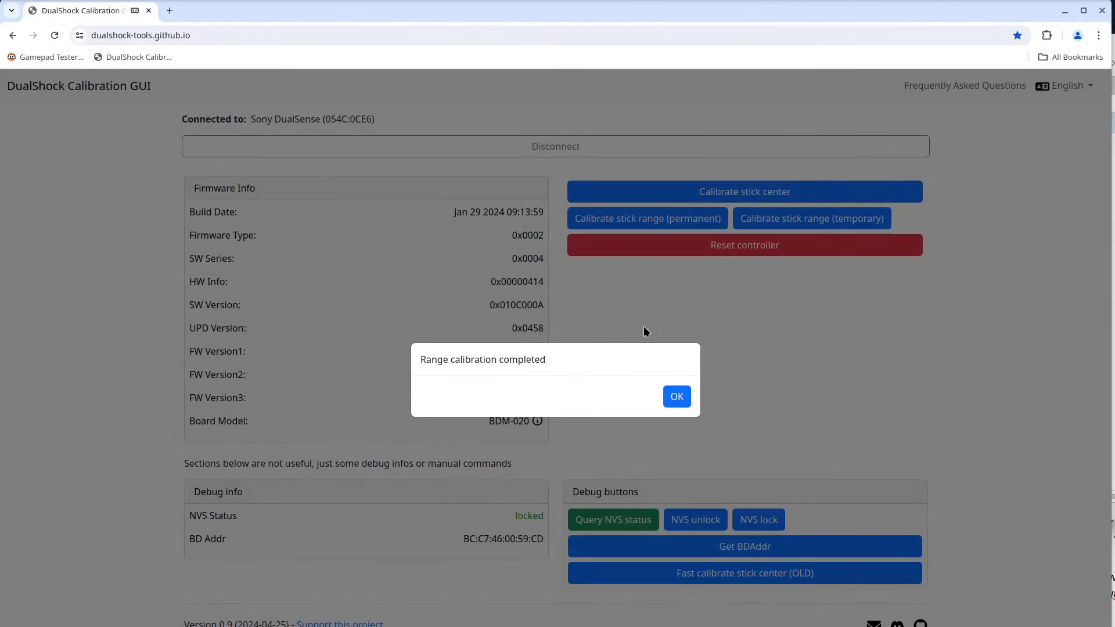
left_click(677, 397)
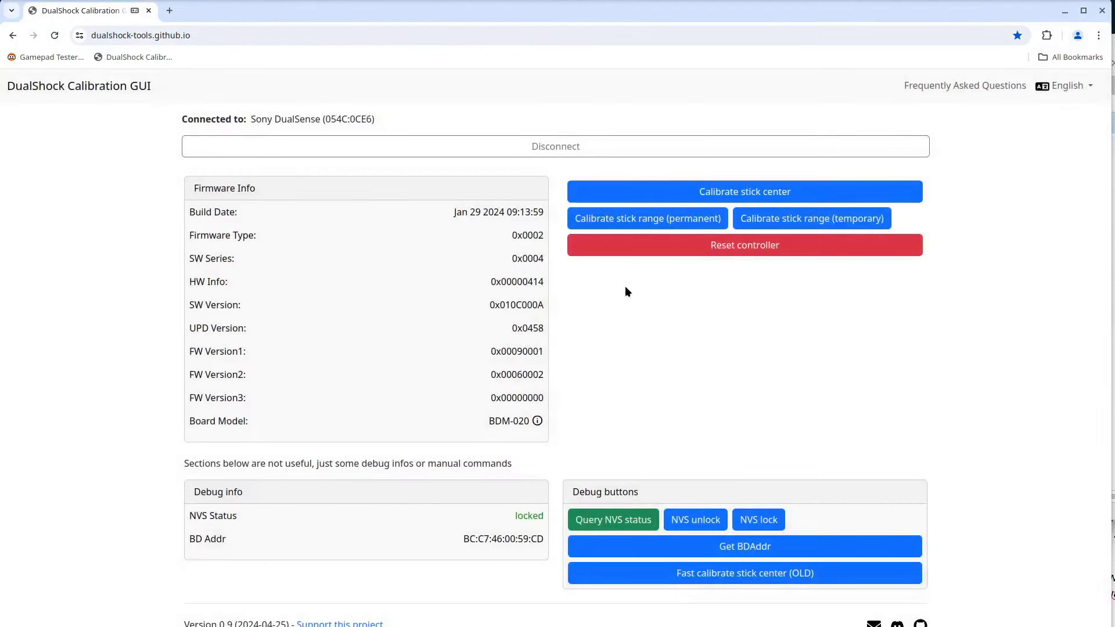
left_click(579, 149)
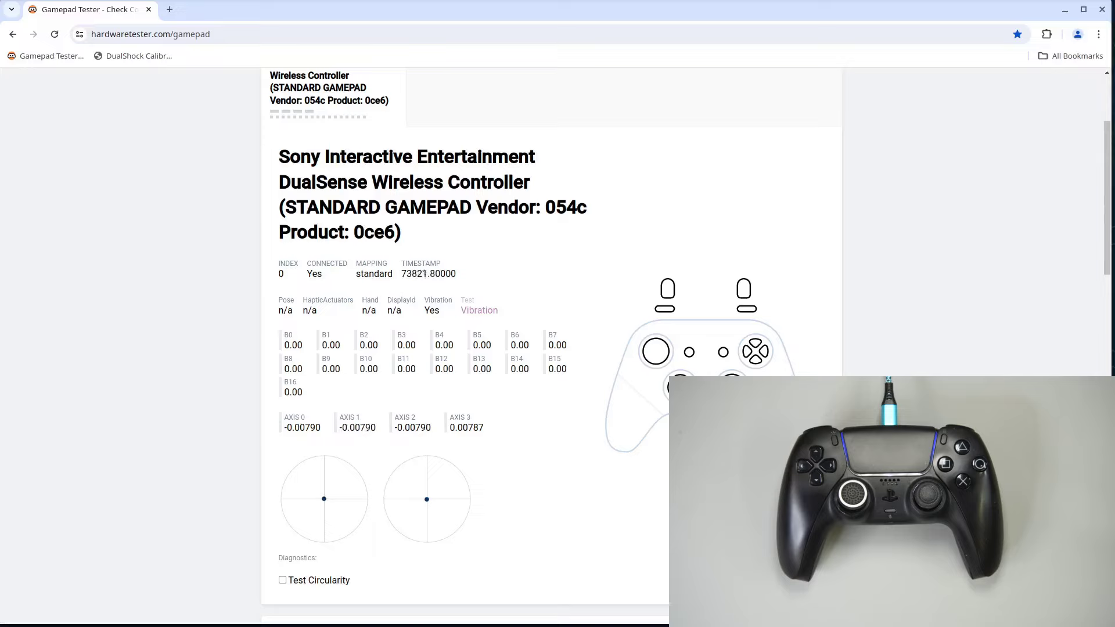
Step: Enable Test Circularity for the black DualSense, measuring 15.8% and 7.0% stick error
left_click(282, 580)
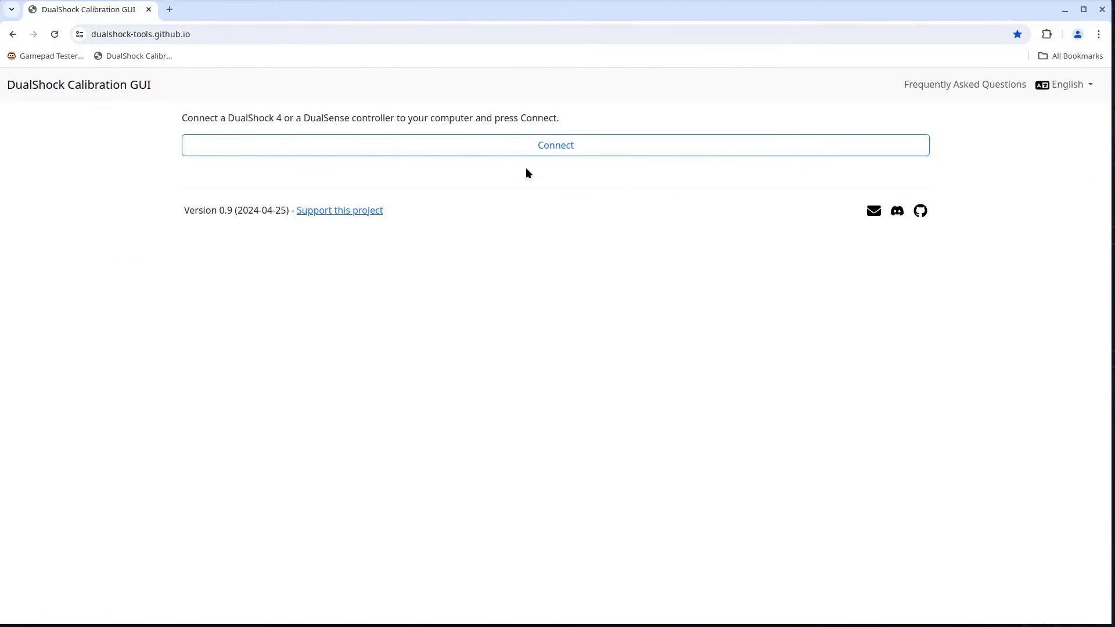
Step: Connect the black DualSense and run the four-step stick centre calibration with Write changes permanently ticked
left_click(534, 149)
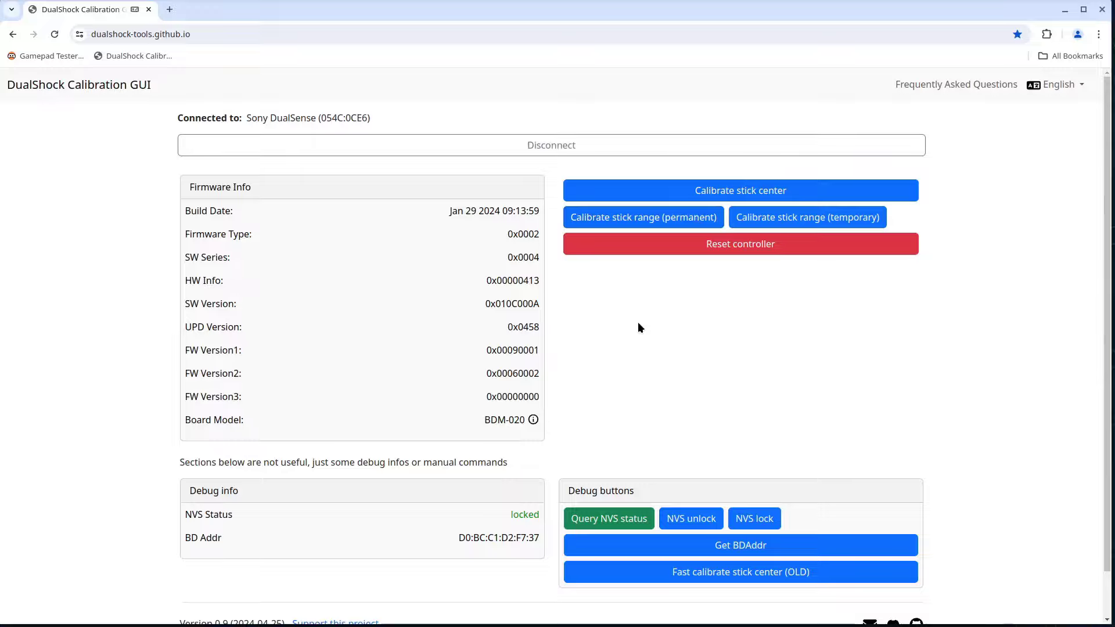
left_click(644, 193)
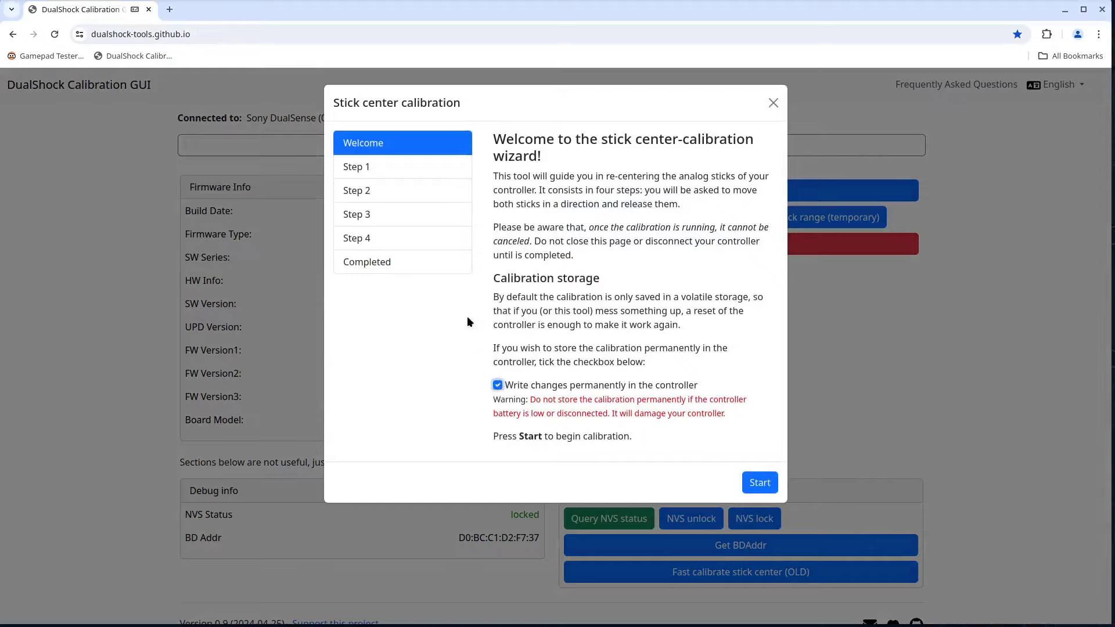
left_click(760, 484)
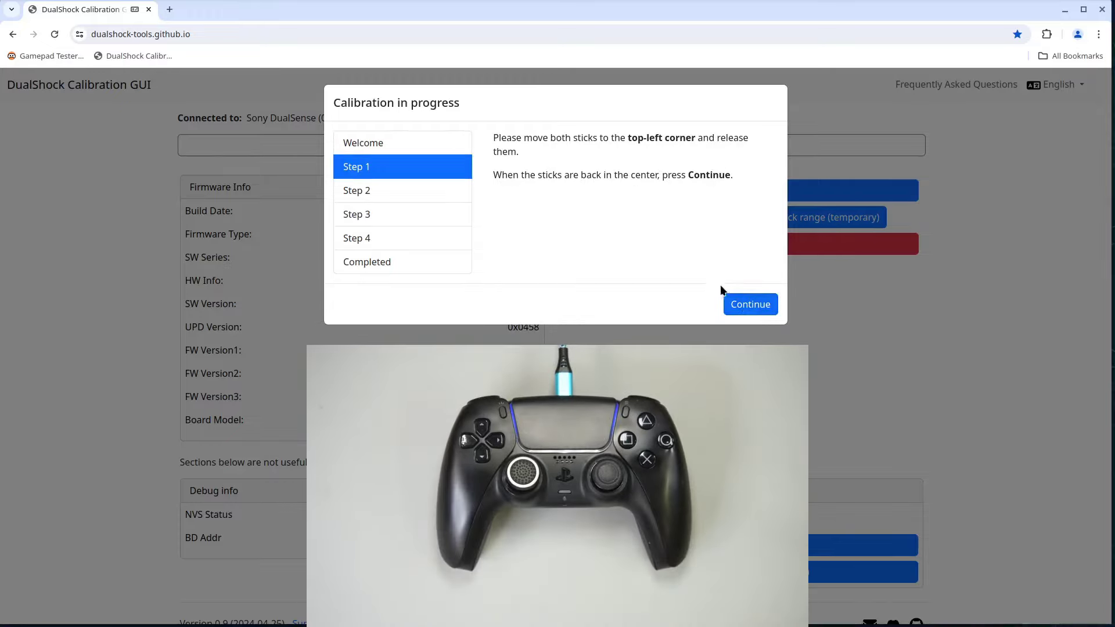
left_click(749, 303)
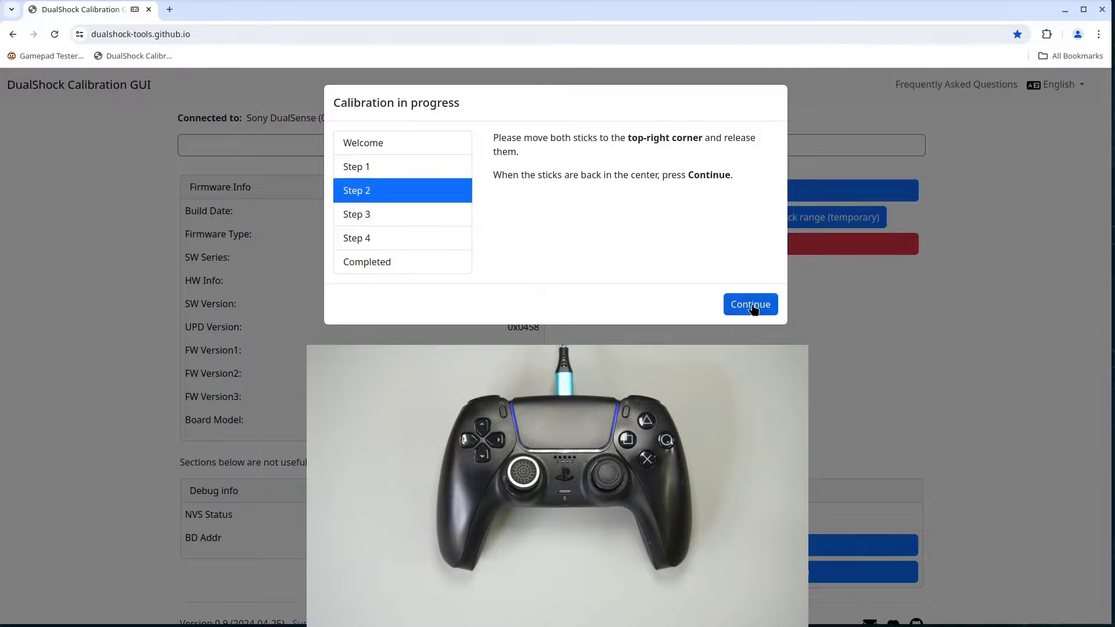
left_click(752, 307)
left_click(749, 307)
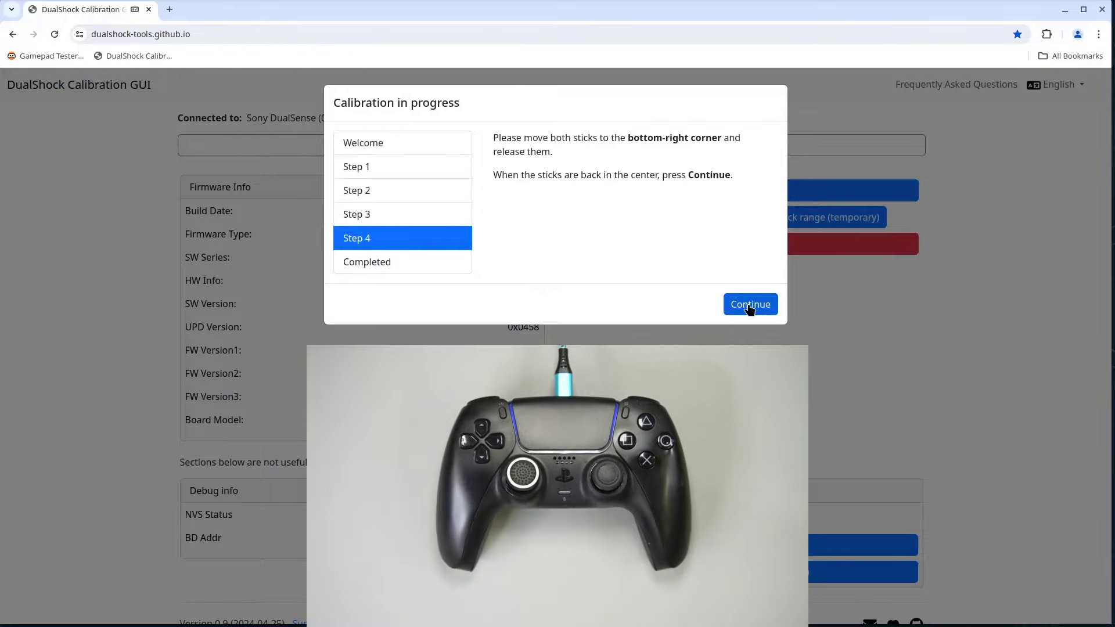
left_click(749, 307)
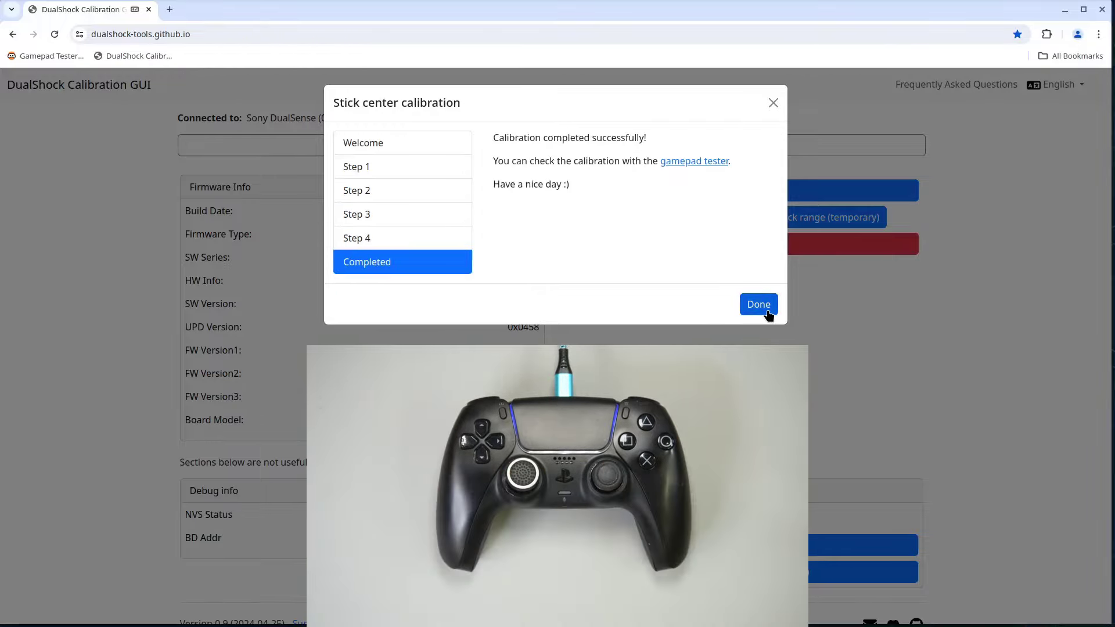
left_click(767, 309)
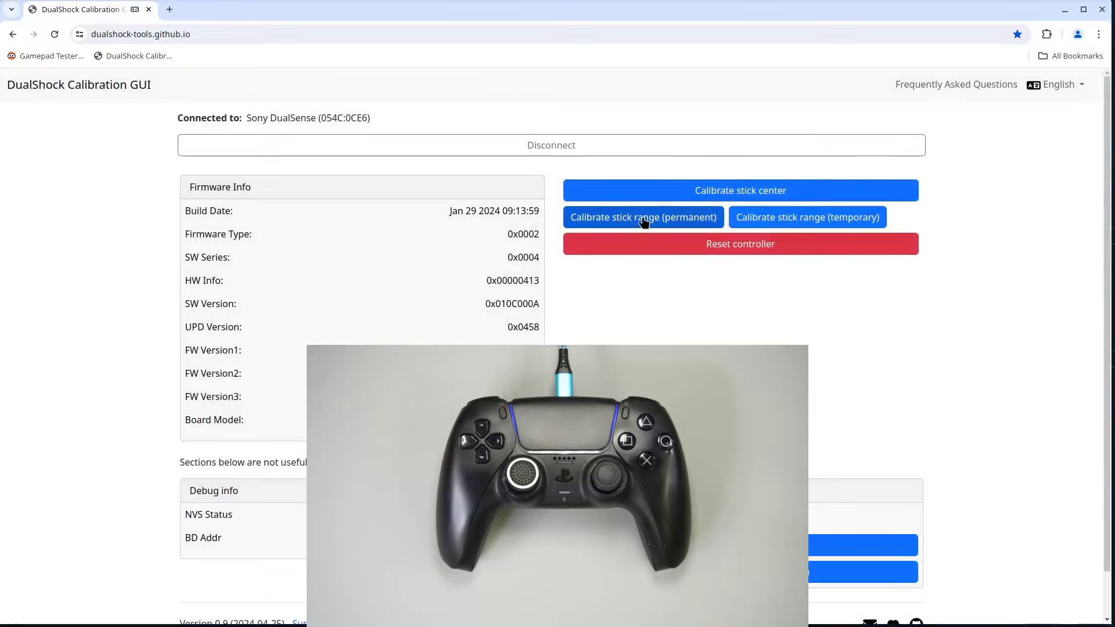
Step: Run a permanent stick range calibration while rotating both sticks, confirm it, then disconnect the controller
left_click(642, 219)
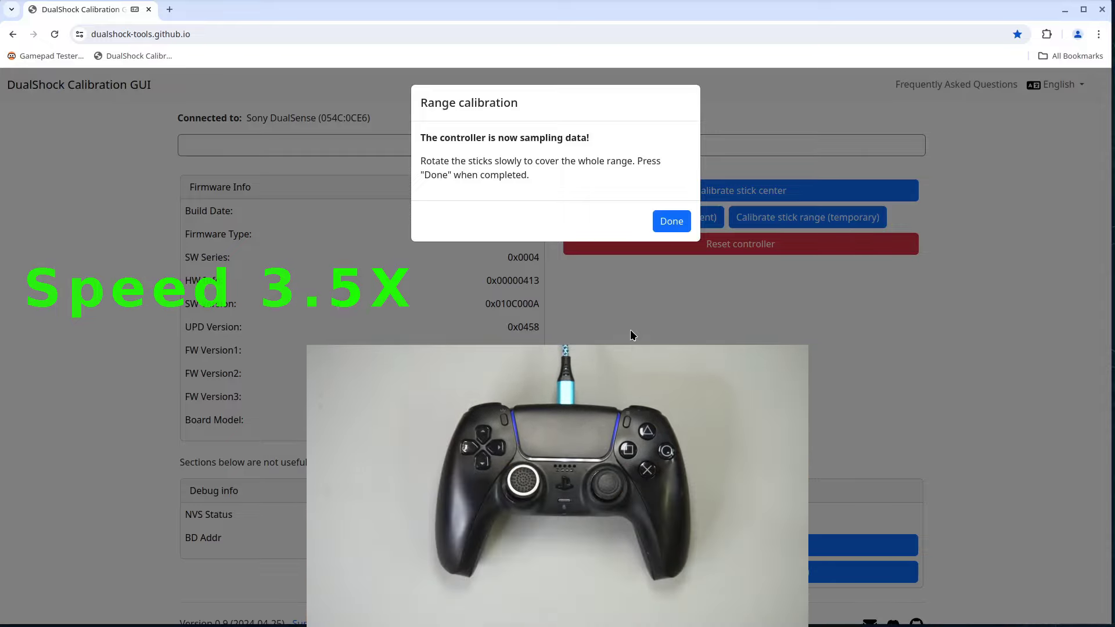
left_click(671, 221)
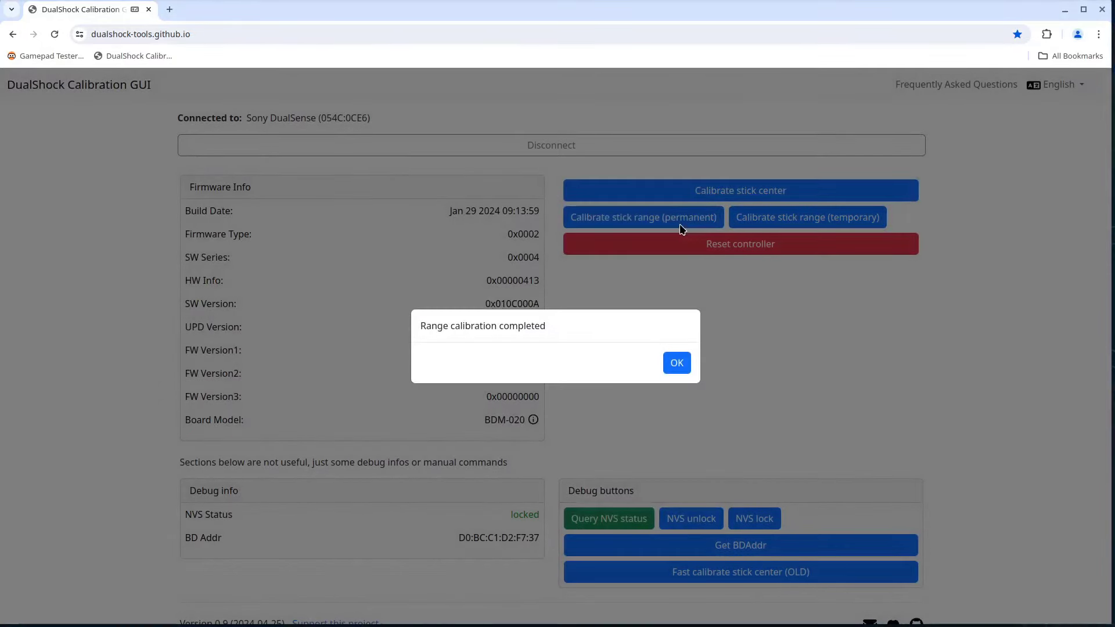
left_click(674, 363)
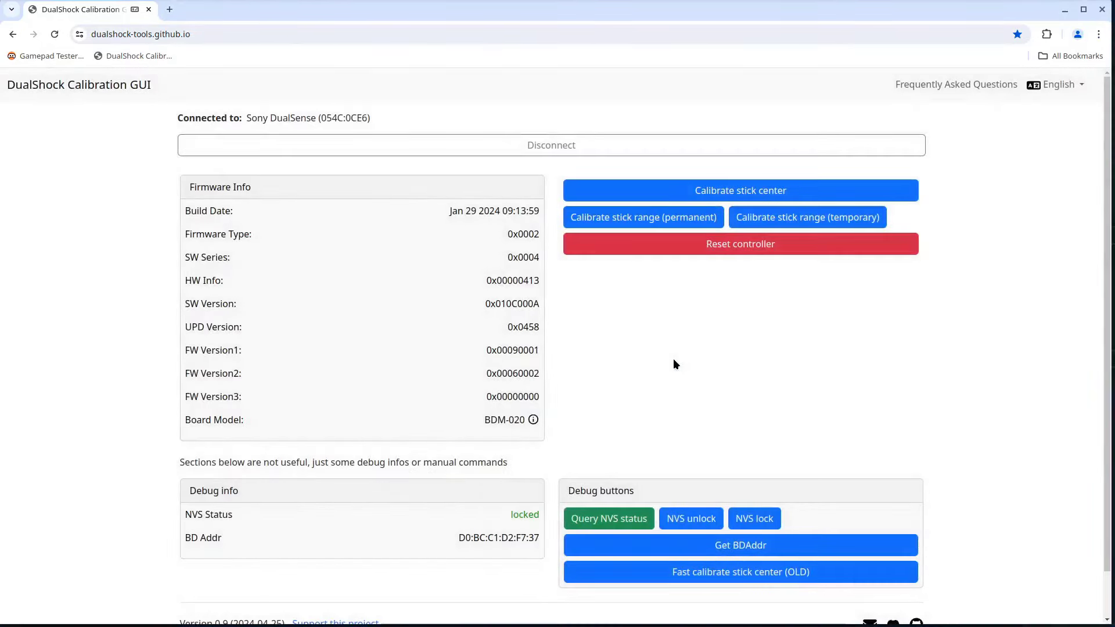
left_click(581, 150)
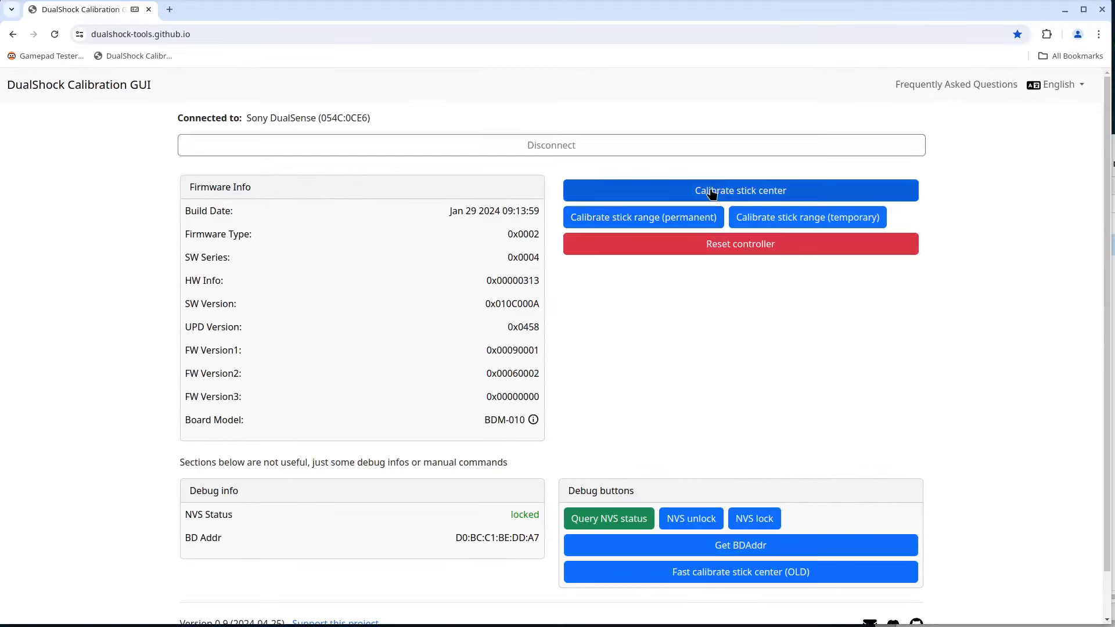
Step: Write the BDM-010 controller's stick centre calibration permanently and confirm the completed range calibration
left_click(712, 193)
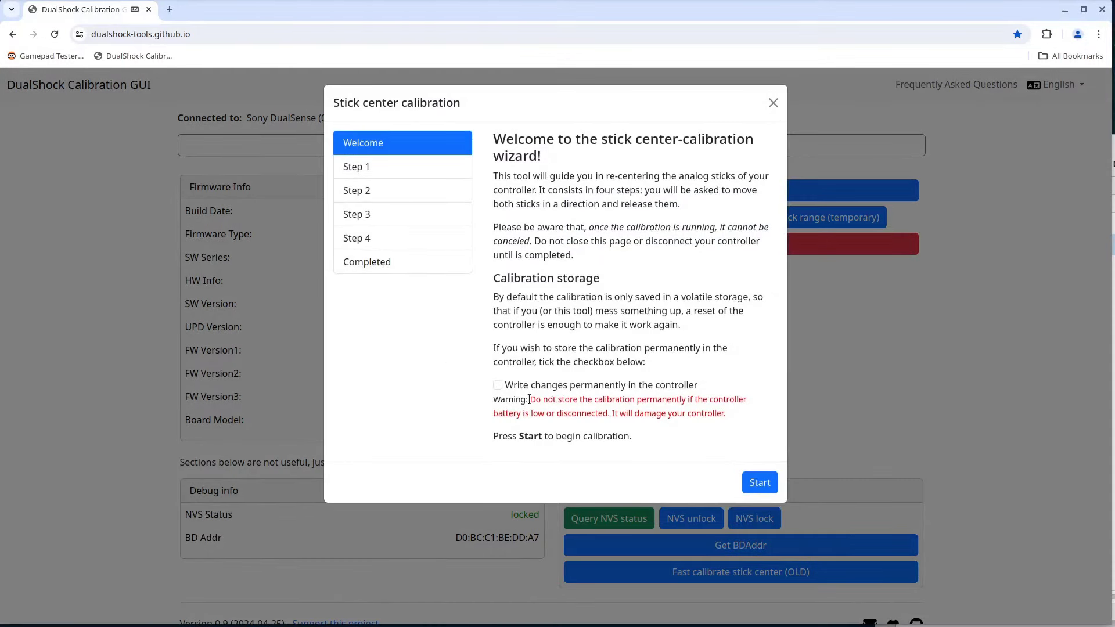
left_click(497, 386)
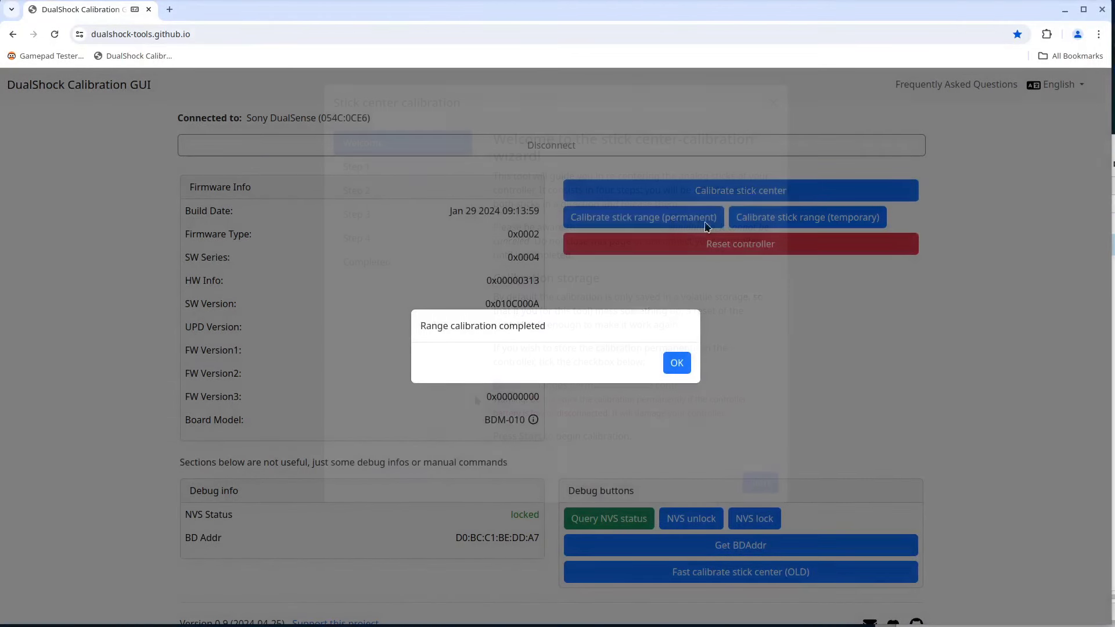
left_click(677, 364)
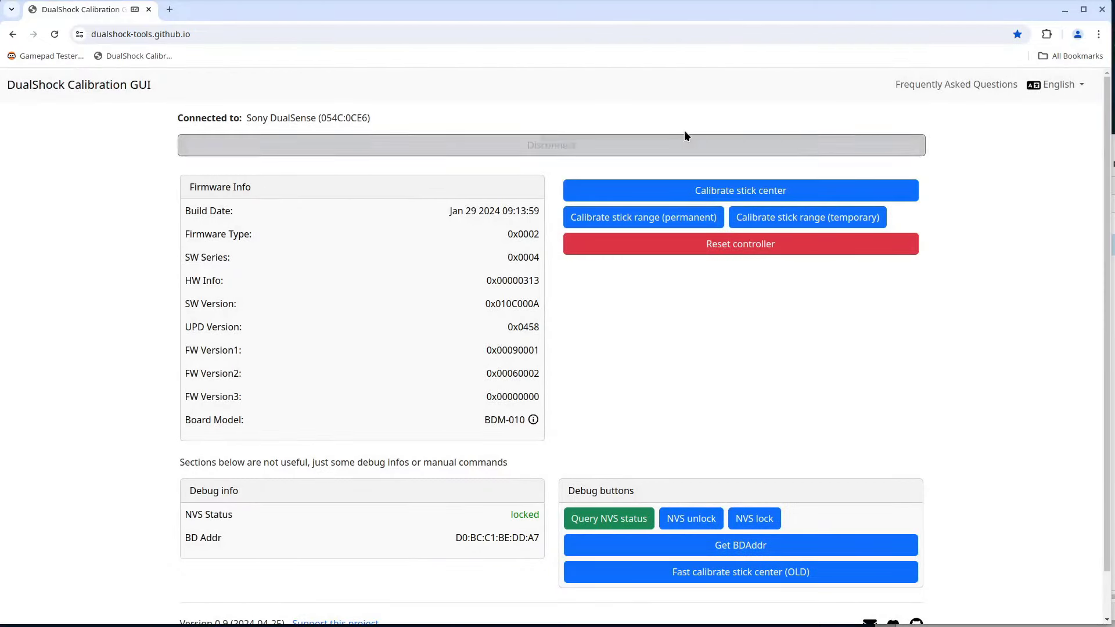
Step: Disconnect the DualSense and load Gamepad Tester from its bookmark in a new browser tab
left_click(607, 146)
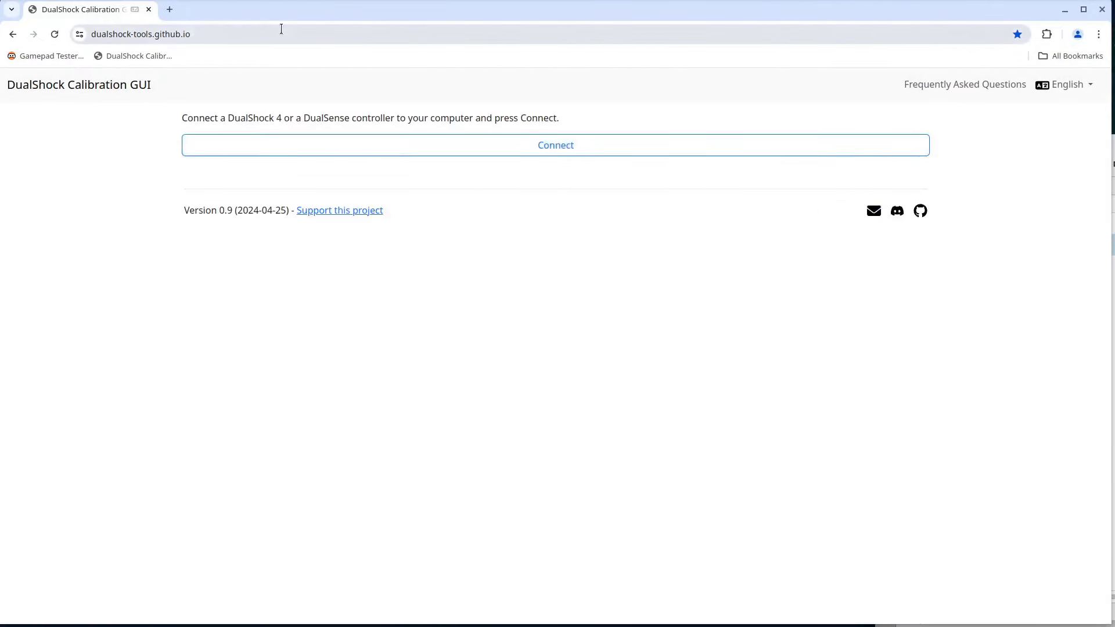
left_click(170, 9)
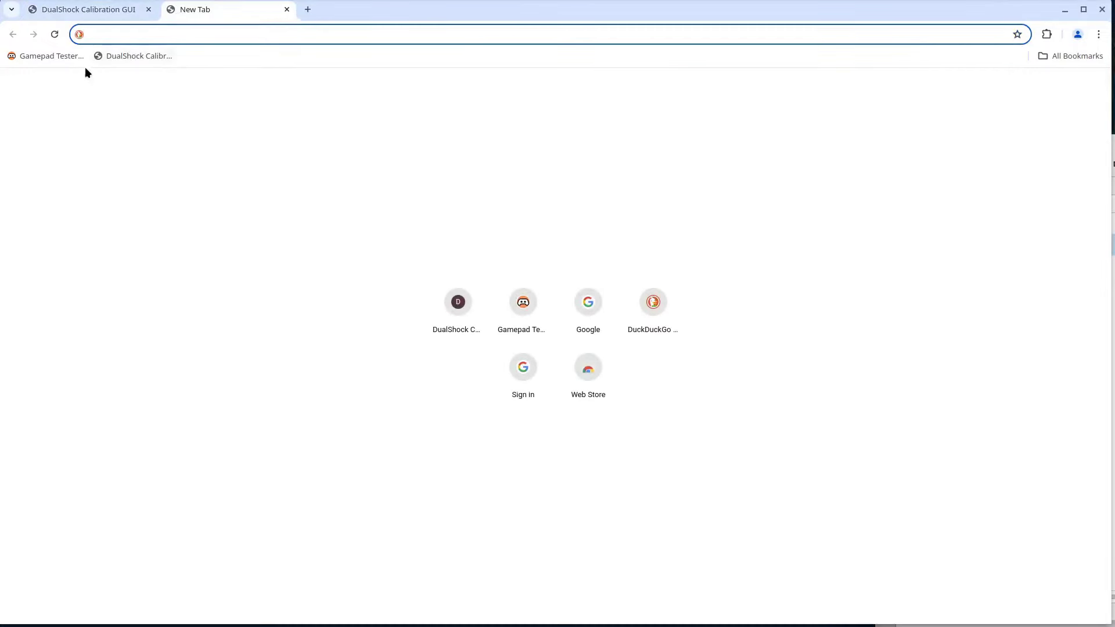
left_click(34, 57)
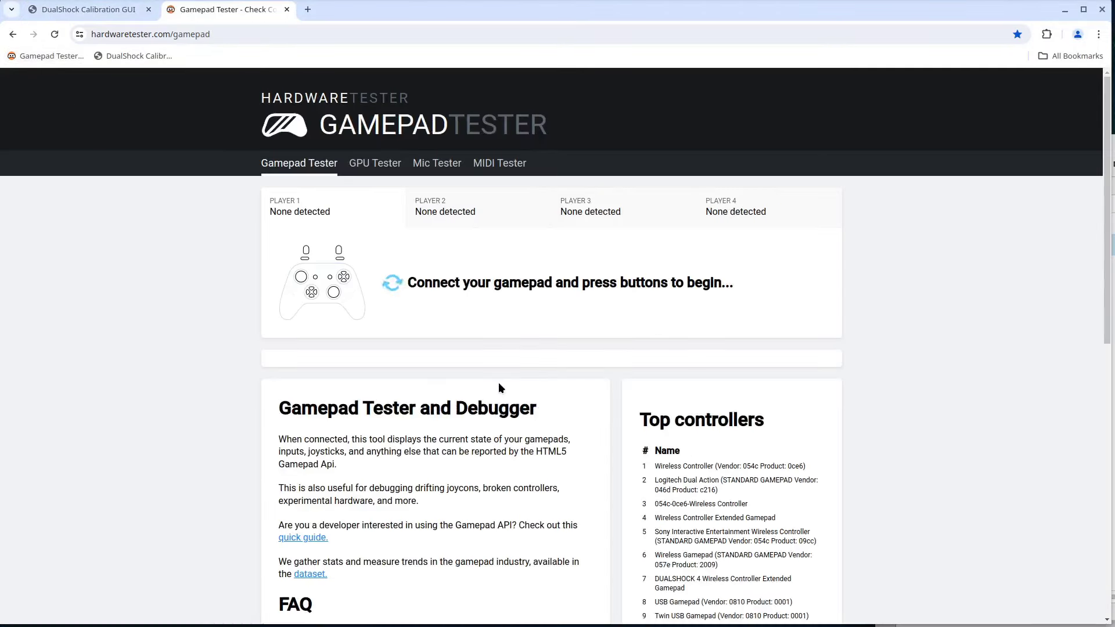